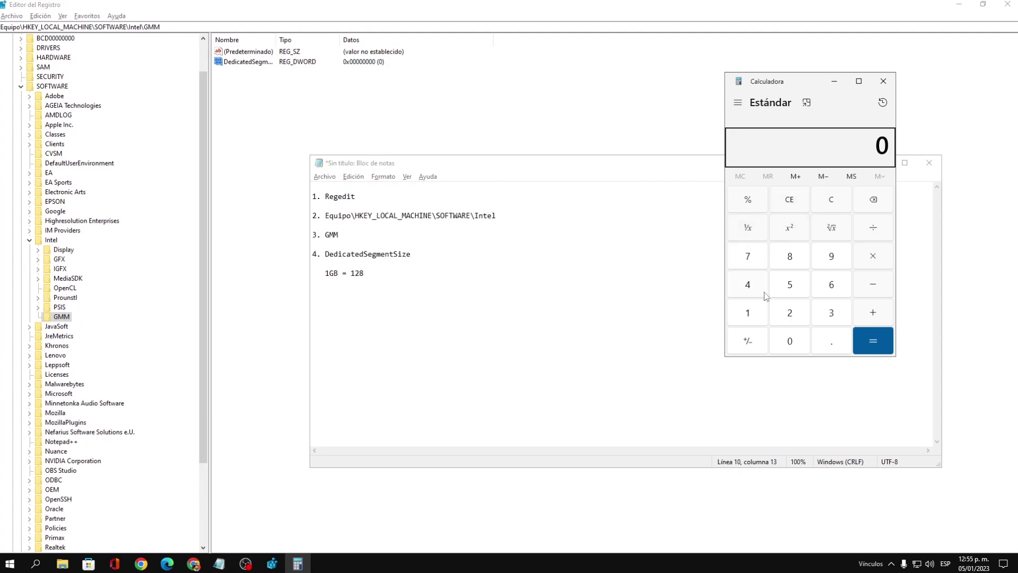
- In Calculator, compute 128 × 16 = 2,048 and select the result
{"action": "left_click", "coordinate": [789, 312]}
{"action": "left_click", "coordinate": [789, 256]}
{"action": "left_click", "coordinate": [861, 259]}
{"action": "left_click", "coordinate": [748, 313]}
{"action": "left_click", "coordinate": [828, 286]}
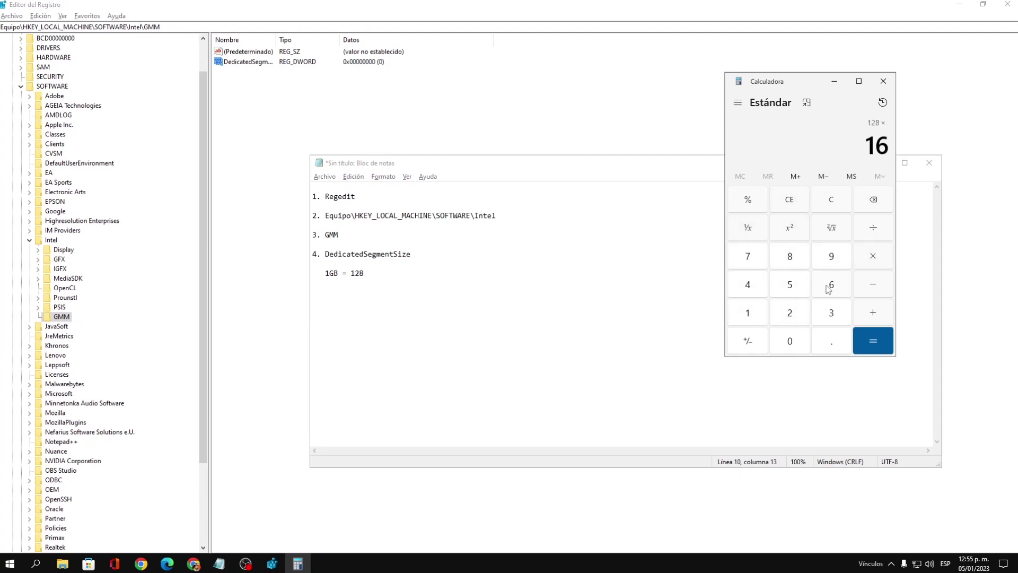
{"action": "left_click", "coordinate": [865, 341]}
{"action": "left_click_drag", "start_coordinate": [828, 144], "coordinate": [888, 147]}
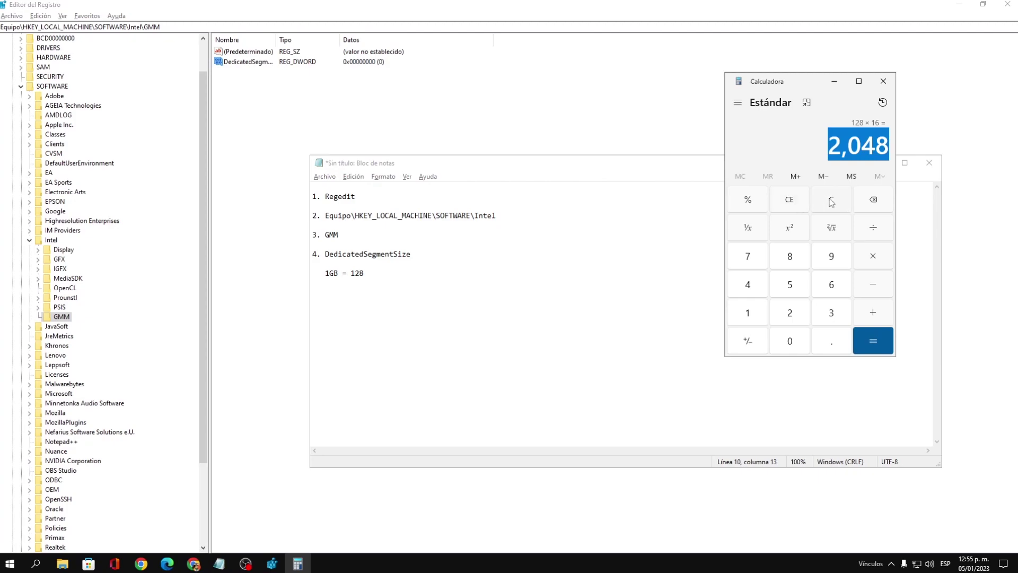
- Clear the calculator, compute 128 × 8 = 1,024, and select the result
{"action": "left_click", "coordinate": [854, 204]}
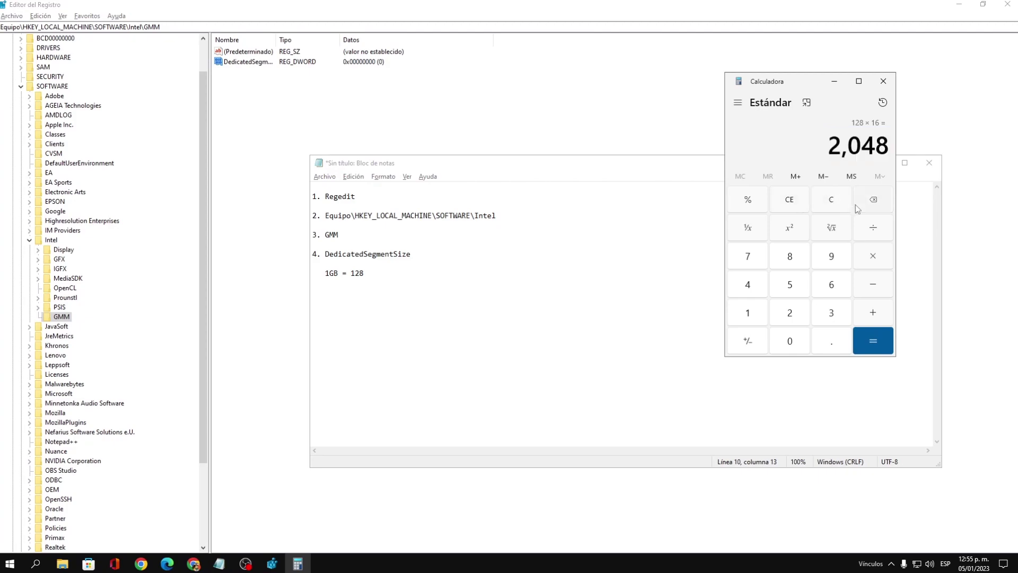
{"action": "left_click", "coordinate": [764, 312]}
{"action": "left_click", "coordinate": [793, 313]}
{"action": "left_click", "coordinate": [795, 265]}
{"action": "left_click", "coordinate": [862, 256]}
{"action": "left_click", "coordinate": [800, 262]}
{"action": "left_click", "coordinate": [863, 335]}
{"action": "left_click_drag", "start_coordinate": [838, 153], "coordinate": [888, 153]}
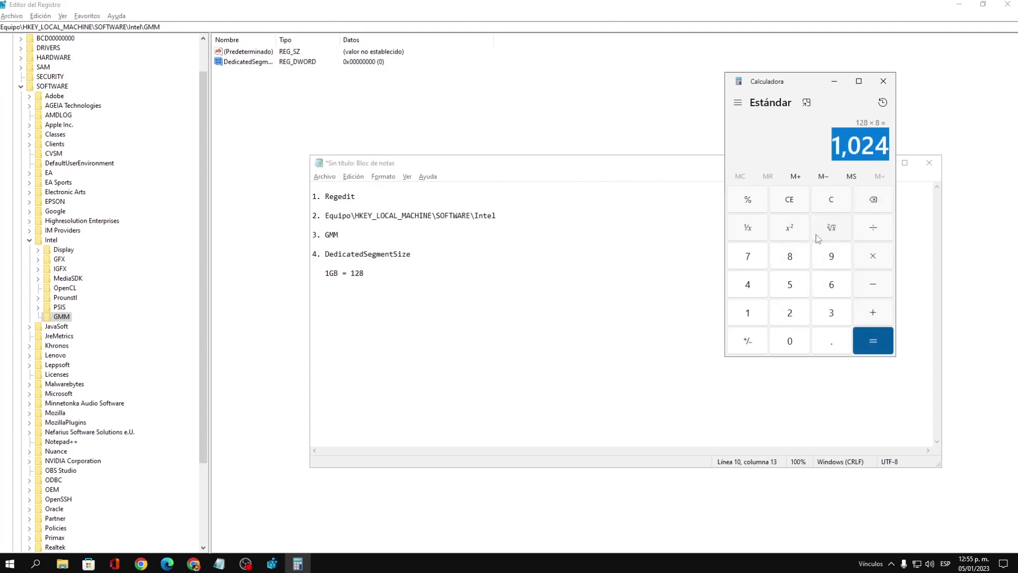
- Compute 128 × 4 = 512 in Calculator
{"action": "left_click", "coordinate": [750, 310]}
{"action": "left_click", "coordinate": [790, 315]}
{"action": "left_click", "coordinate": [794, 258]}
{"action": "left_click", "coordinate": [865, 258]}
{"action": "left_click", "coordinate": [763, 289]}
{"action": "left_click", "coordinate": [873, 340]}
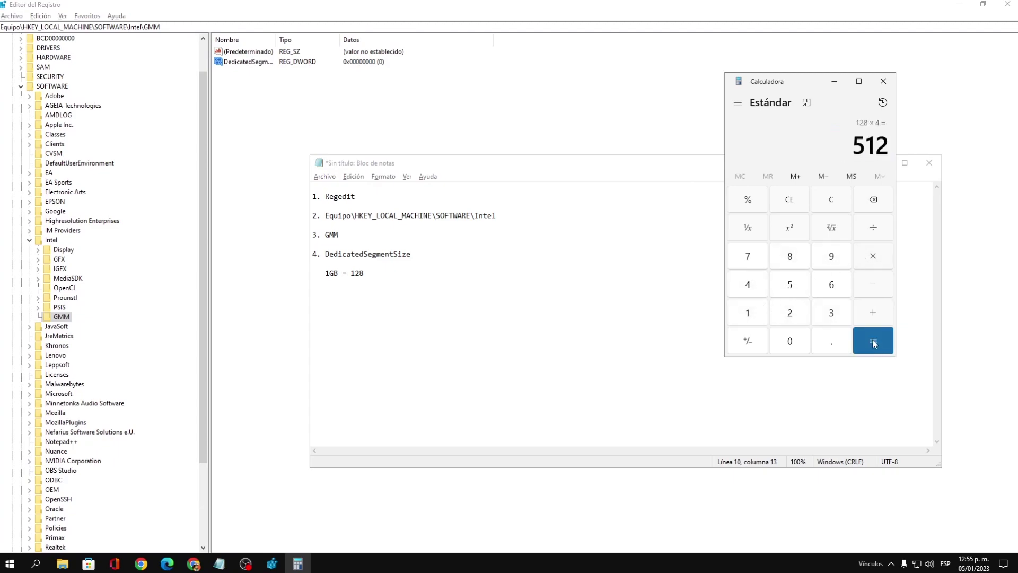
{"action": "left_click_drag", "start_coordinate": [864, 148], "coordinate": [842, 156]}
{"action": "left_click", "coordinate": [844, 155]}
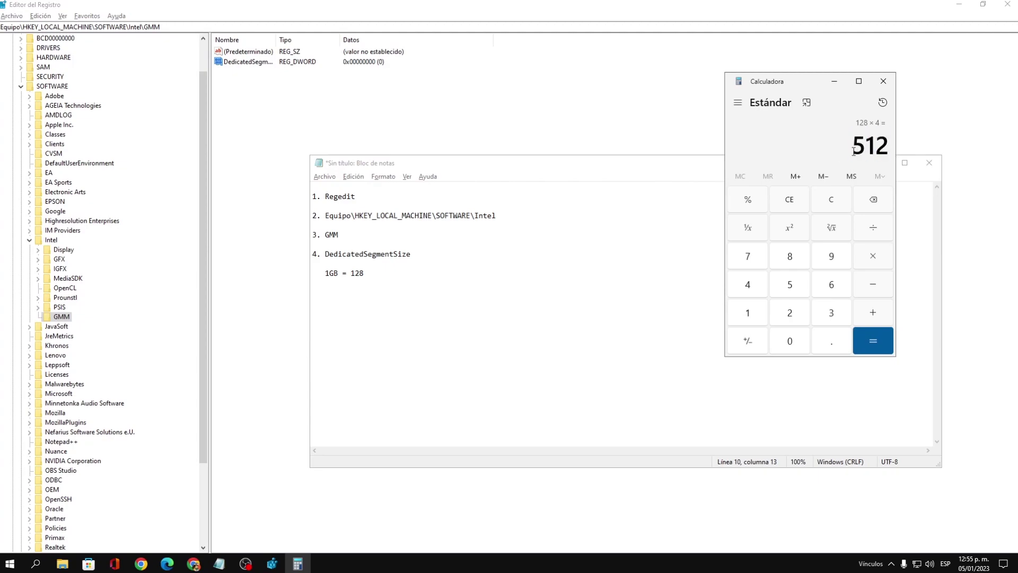
- Return to the Edit DWORD dialog for DedicatedSegmentSize in Registry Editor
{"action": "left_click_drag", "start_coordinate": [369, 276], "coordinate": [329, 273]}
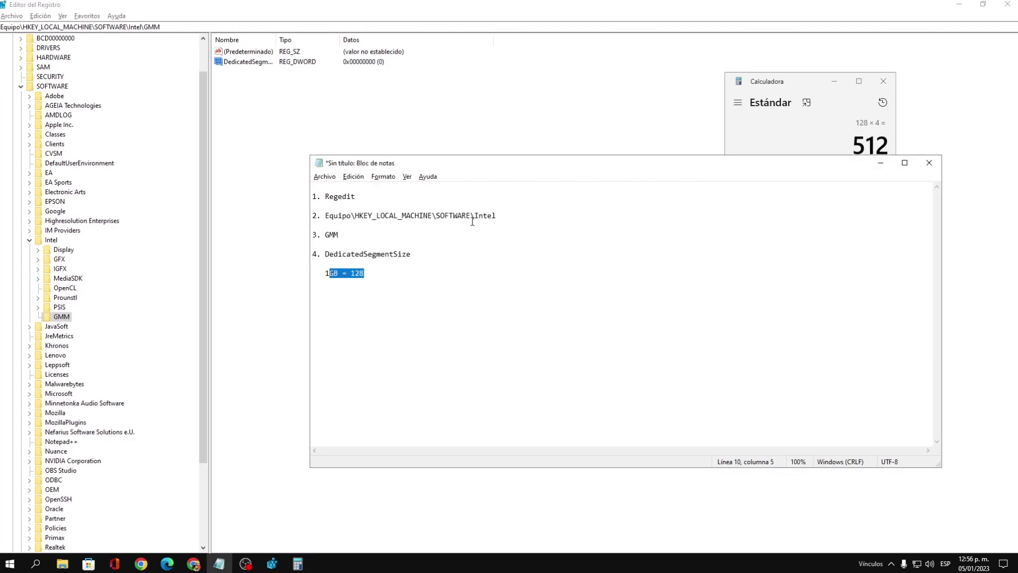
{"action": "left_click", "coordinate": [804, 87]}
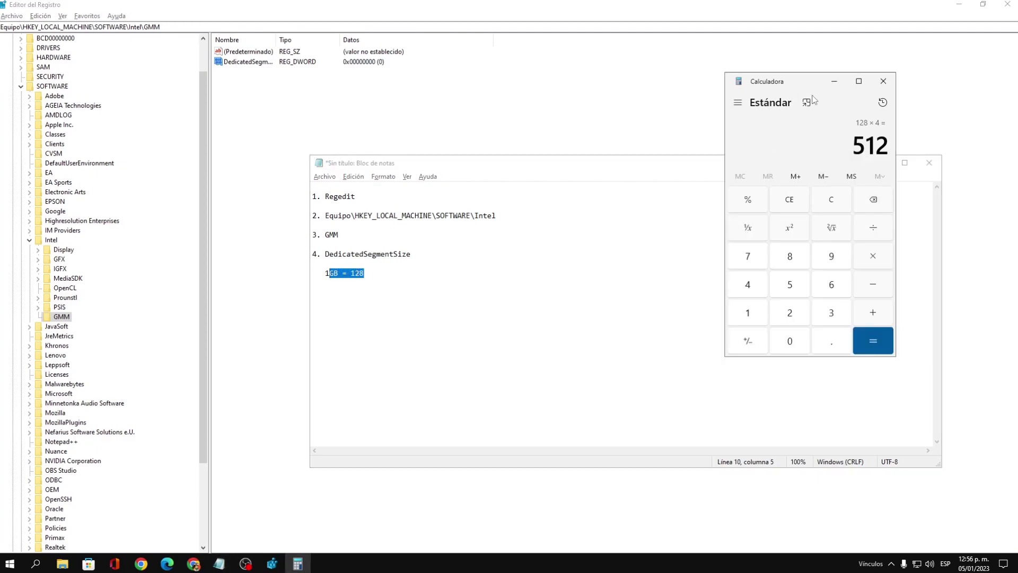
{"action": "left_click", "coordinate": [410, 126]}
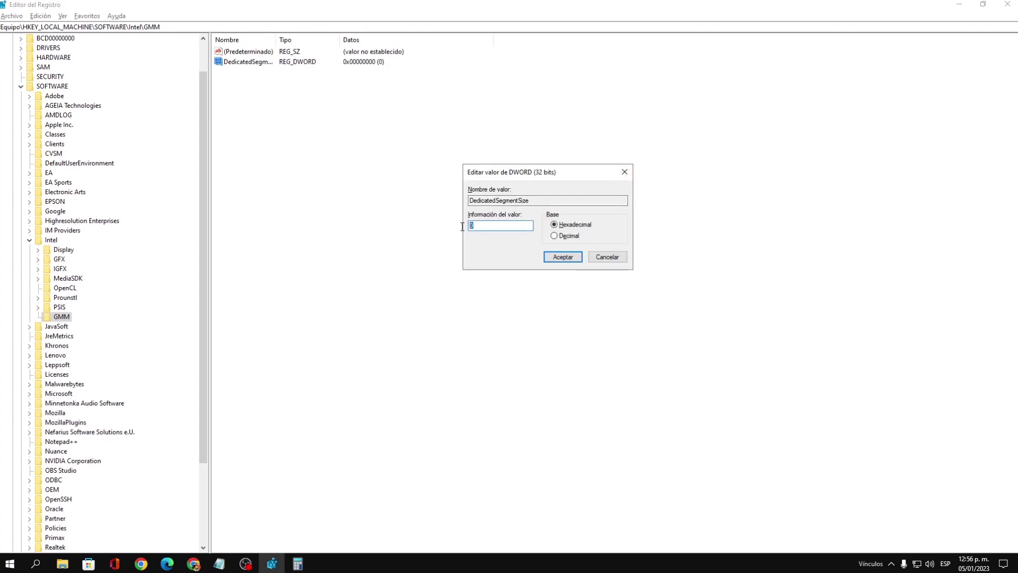
- Enter 2048 as the DedicatedSegmentSize value data and confirm it
{"action": "type", "text": "2048"}
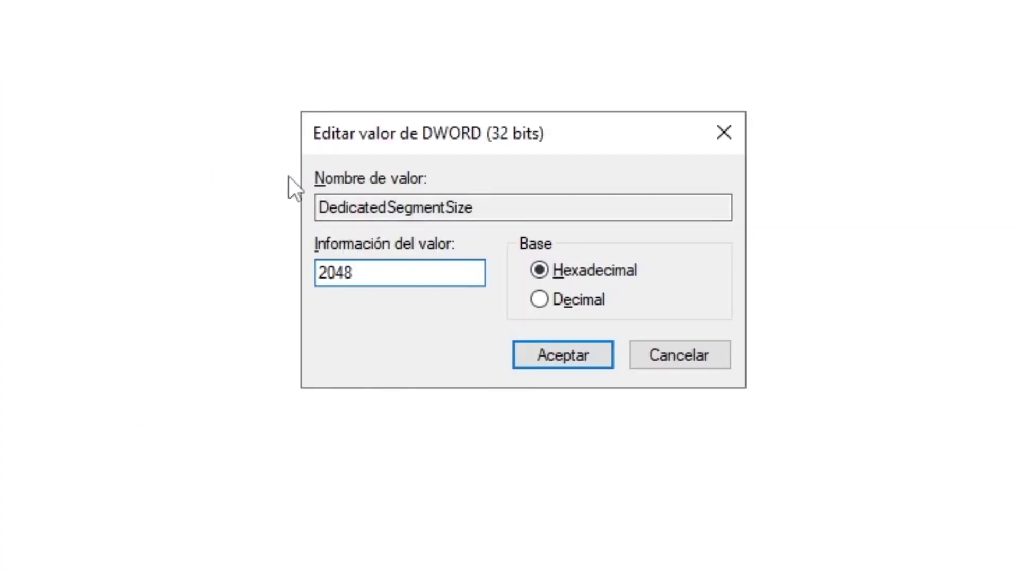
{"action": "left_click_drag", "start_coordinate": [371, 271], "coordinate": [306, 270]}
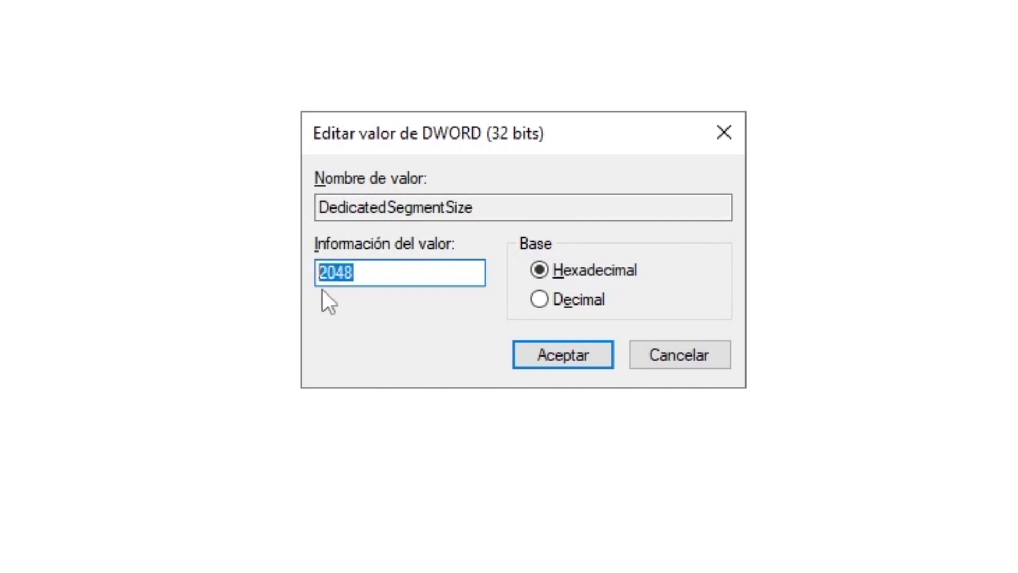
{"action": "left_click", "coordinate": [538, 360]}
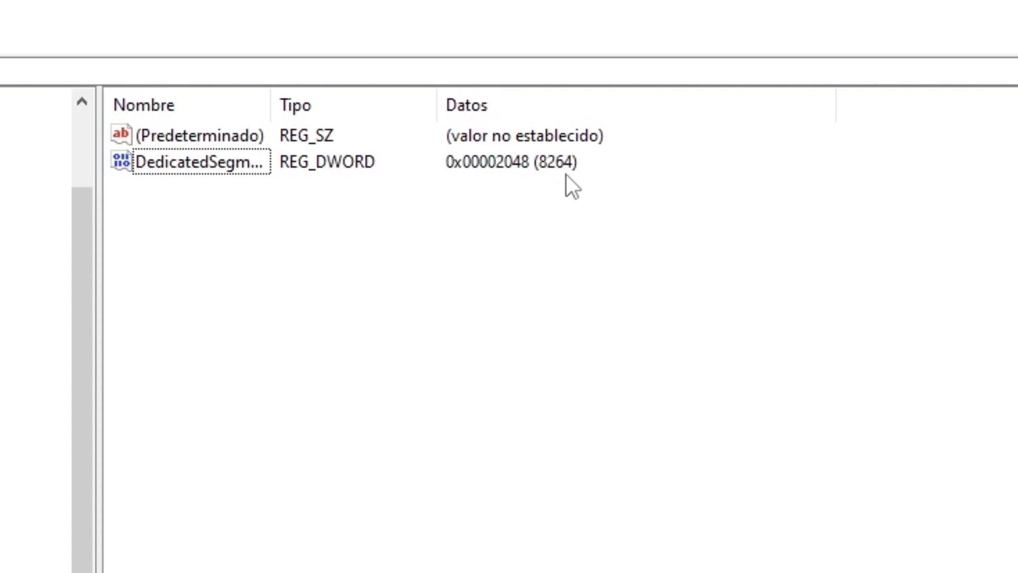
{"action": "left_click_drag", "start_coordinate": [603, 146], "coordinate": [514, 187]}
{"action": "left_click_drag", "start_coordinate": [529, 159], "coordinate": [528, 152]}
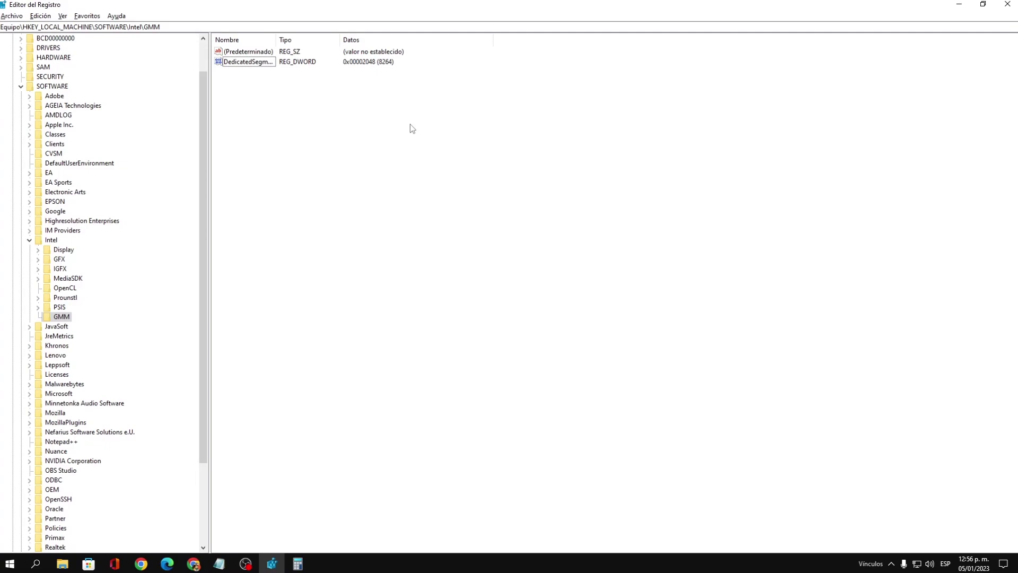
- Close Registry Editor and launch Configuración from the Start menu
{"action": "left_click", "coordinate": [1007, 5]}
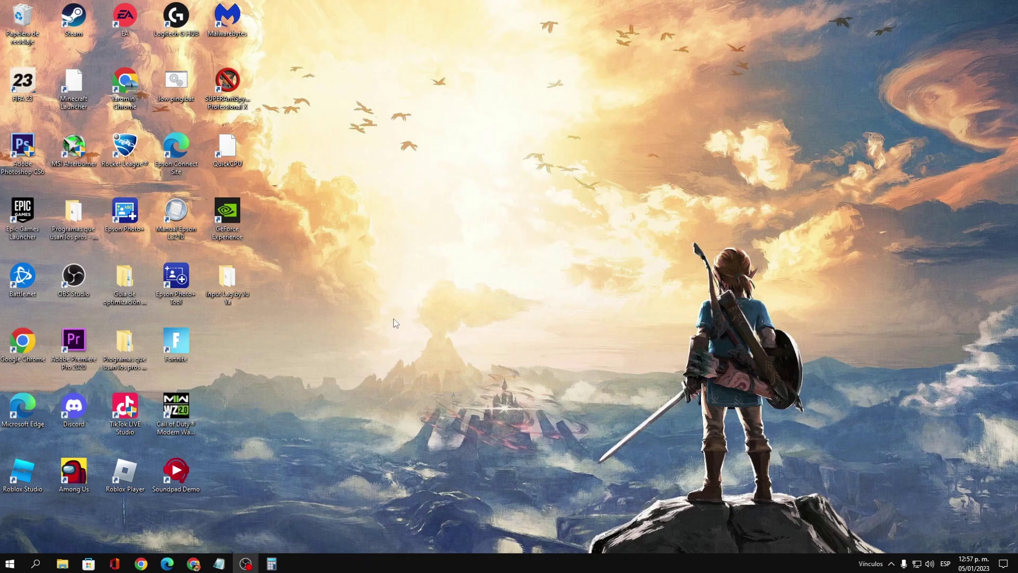
{"action": "left_click", "coordinate": [8, 565]}
{"action": "mouse_move", "coordinate": [12, 520]}
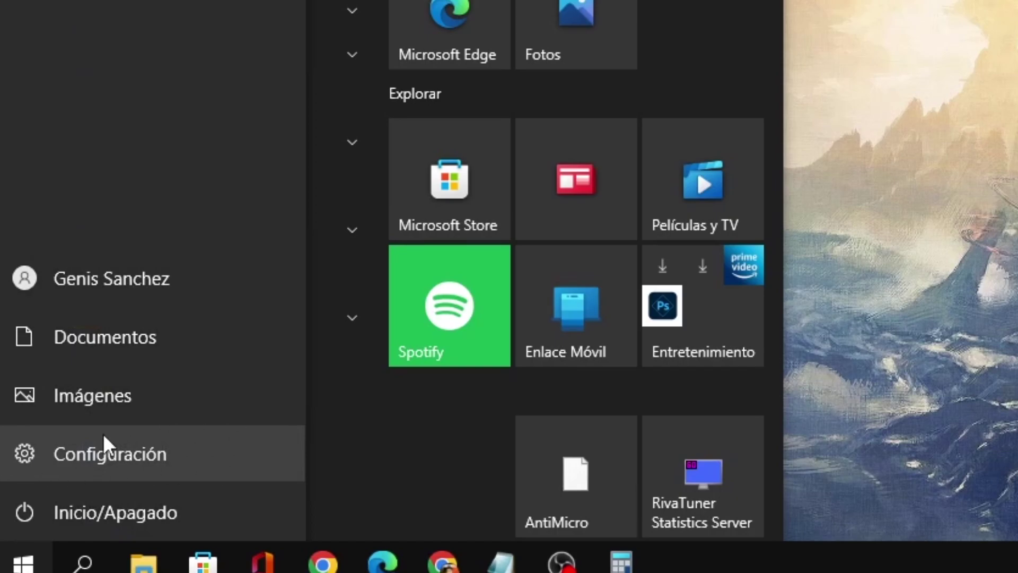
{"action": "left_click", "coordinate": [182, 453]}
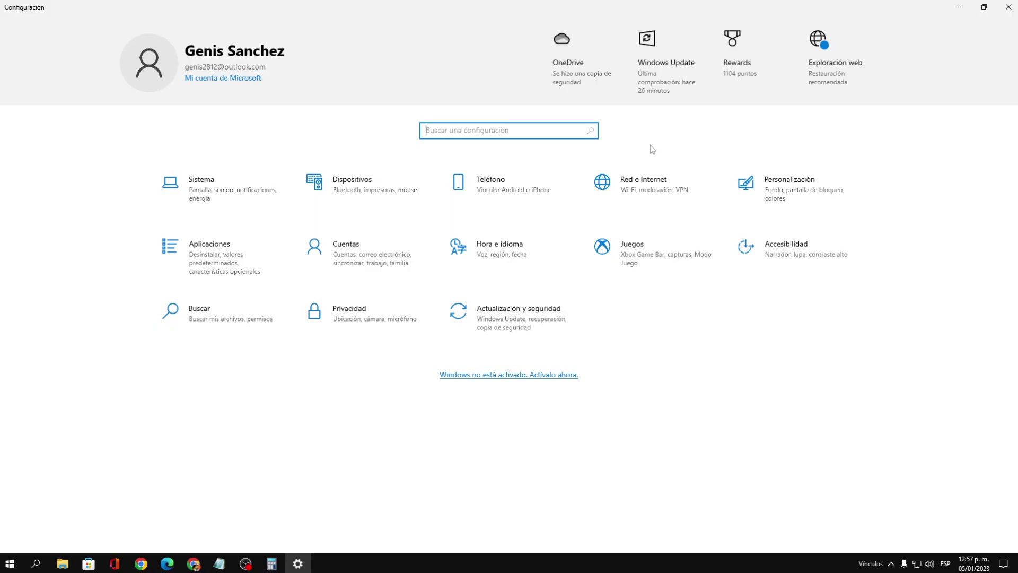
- Go from Sistema > Acerca de to the Memoria virtual dialog showing C:'s 16000–32000 MB paging file
{"action": "left_click", "coordinate": [222, 193]}
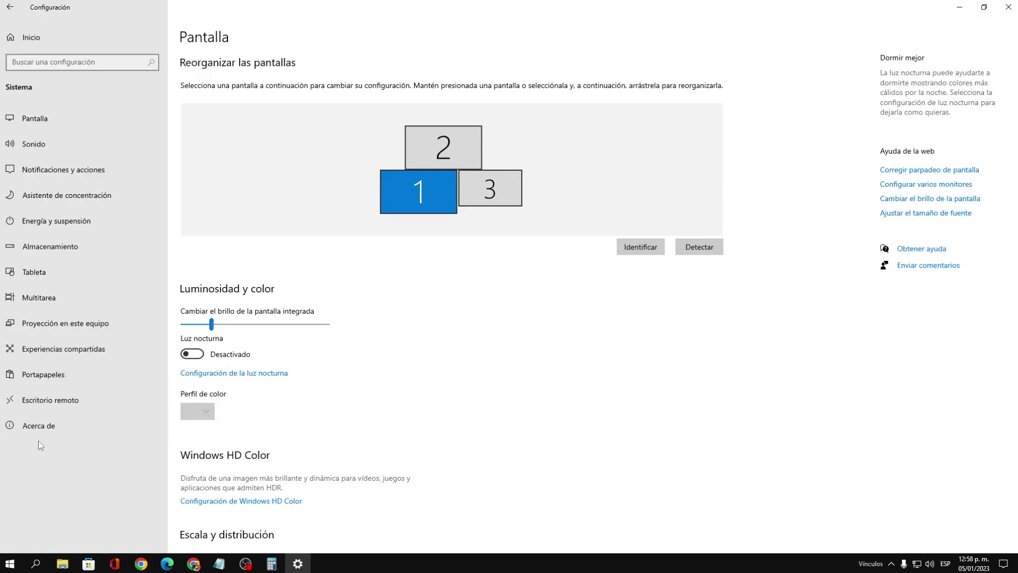
{"action": "left_click", "coordinate": [67, 430]}
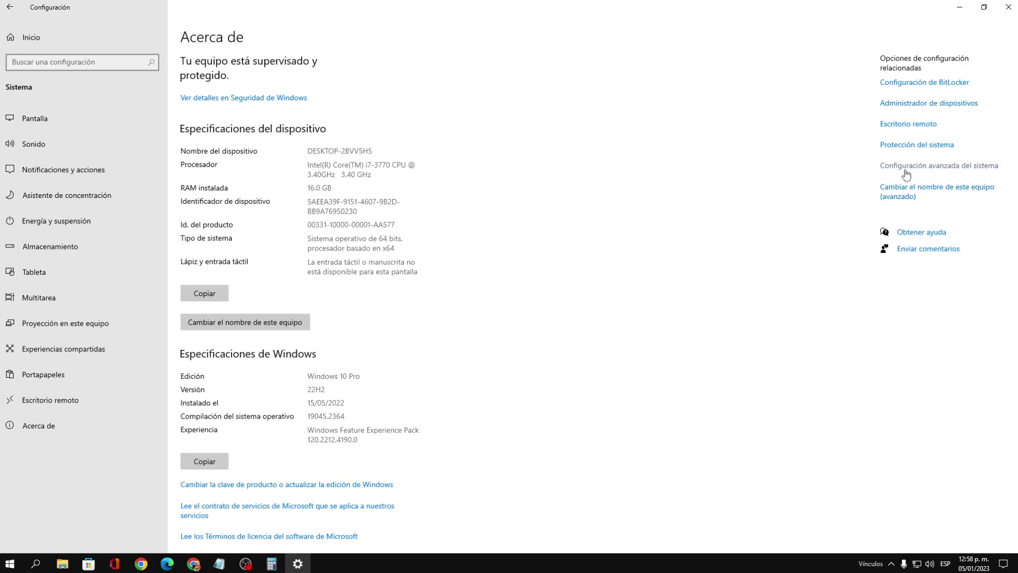
{"action": "left_click", "coordinate": [957, 167]}
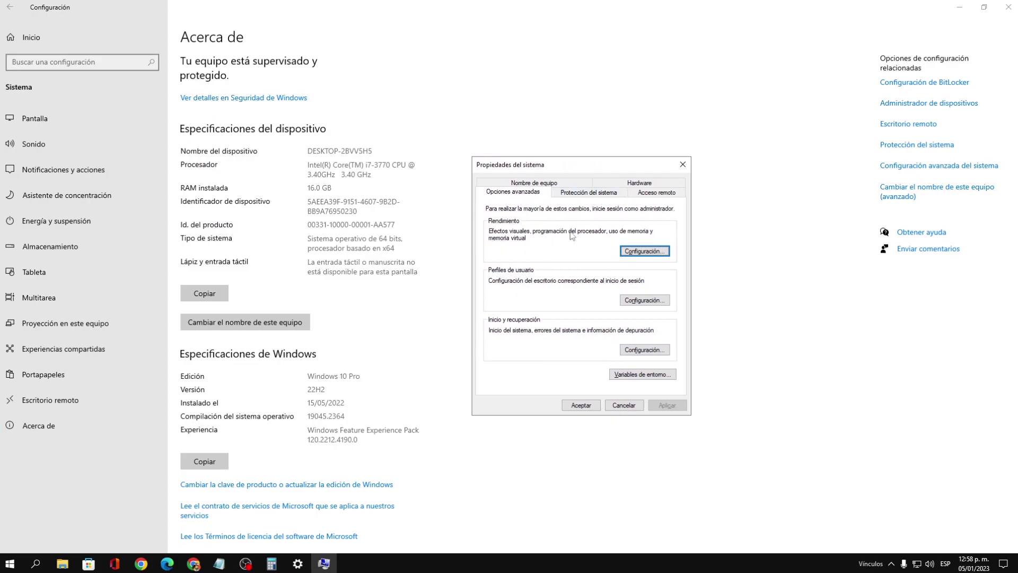
{"action": "left_click", "coordinate": [650, 252]}
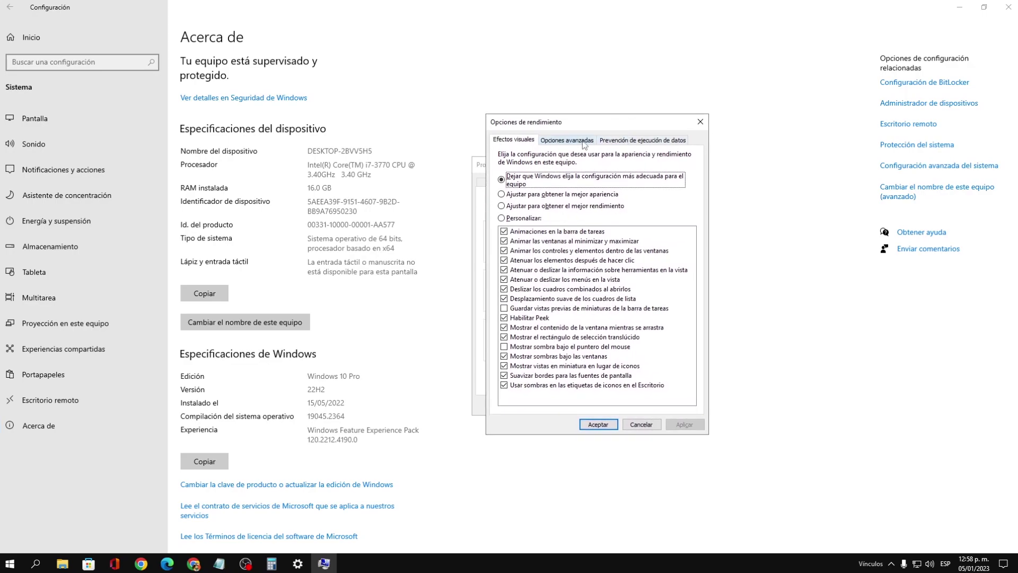
{"action": "left_click", "coordinate": [554, 143]}
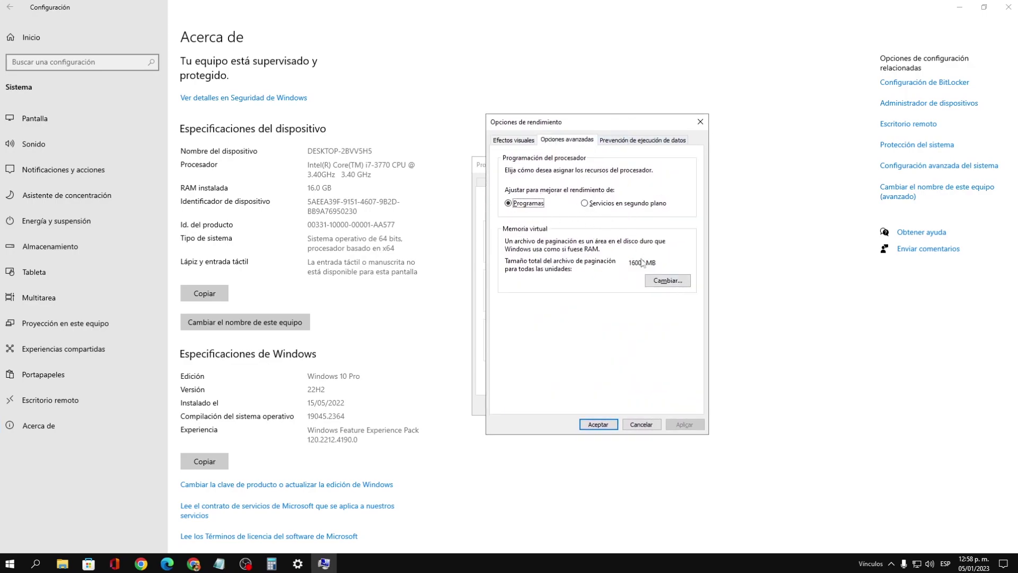
{"action": "left_click", "coordinate": [647, 282]}
{"action": "left_click_drag", "start_coordinate": [629, 286], "coordinate": [592, 288]}
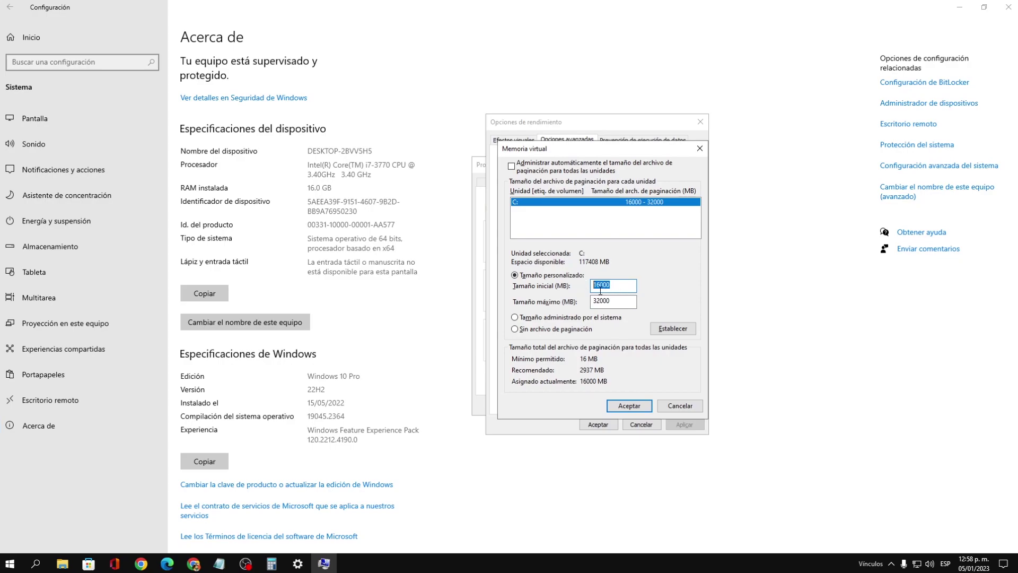
- Compute 16 × 1024 = 16,384 in Calculator to size the paging file
{"action": "double_click", "coordinate": [597, 301]}
{"action": "left_click", "coordinate": [271, 563]}
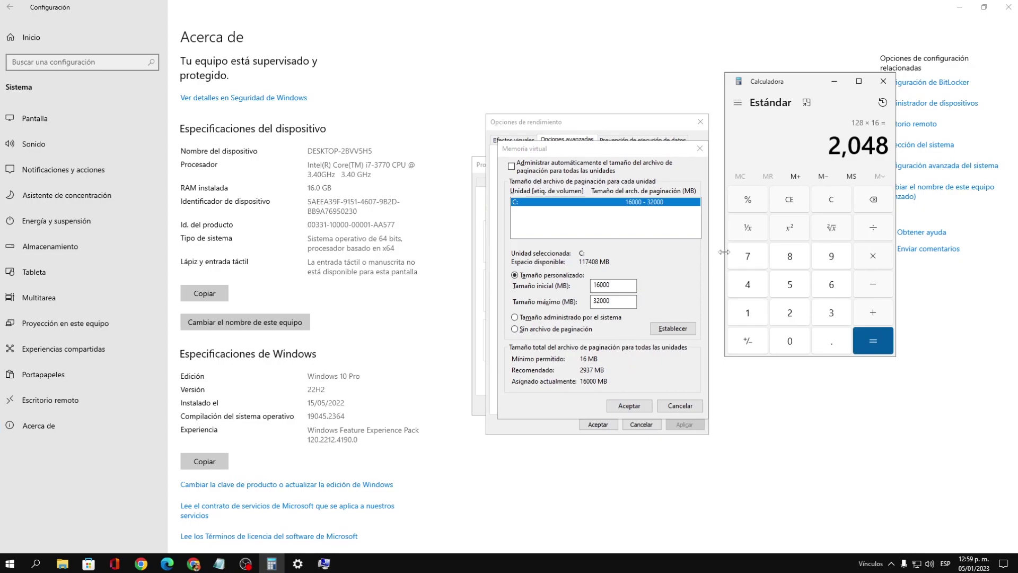
{"action": "left_click_drag", "start_coordinate": [626, 285], "coordinate": [588, 294]}
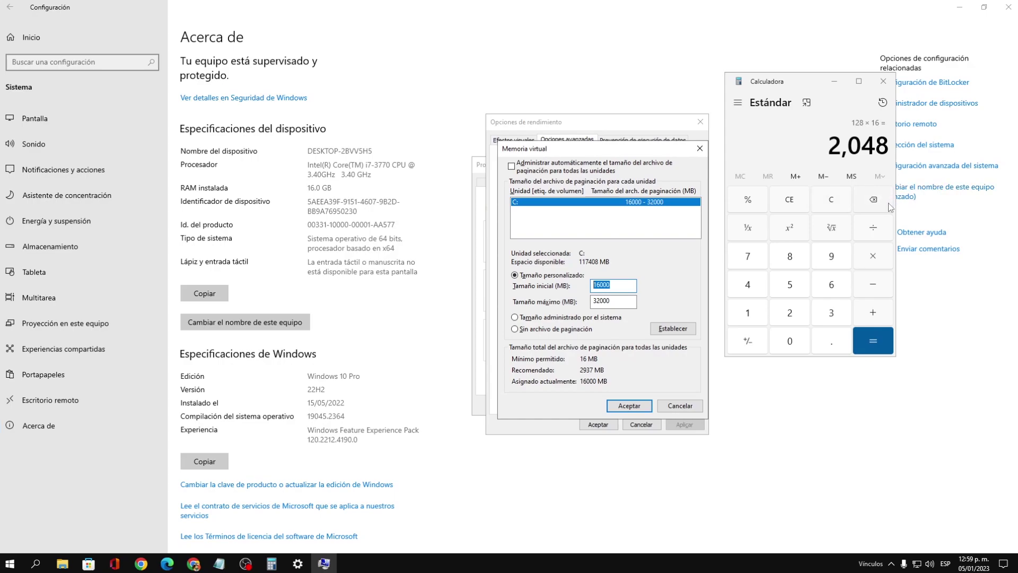
{"action": "left_click", "coordinate": [748, 312]}
{"action": "left_click", "coordinate": [830, 286]}
{"action": "left_click", "coordinate": [869, 259]}
{"action": "left_click", "coordinate": [747, 312]}
{"action": "left_click", "coordinate": [789, 341]}
{"action": "left_click", "coordinate": [789, 312]}
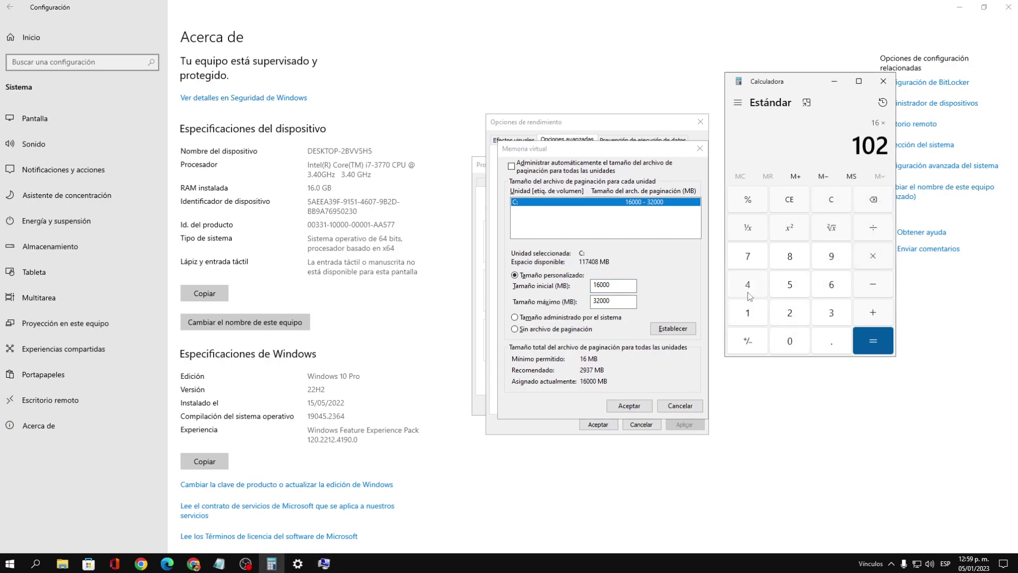
{"action": "left_click", "coordinate": [747, 284]}
{"action": "left_click", "coordinate": [888, 335]}
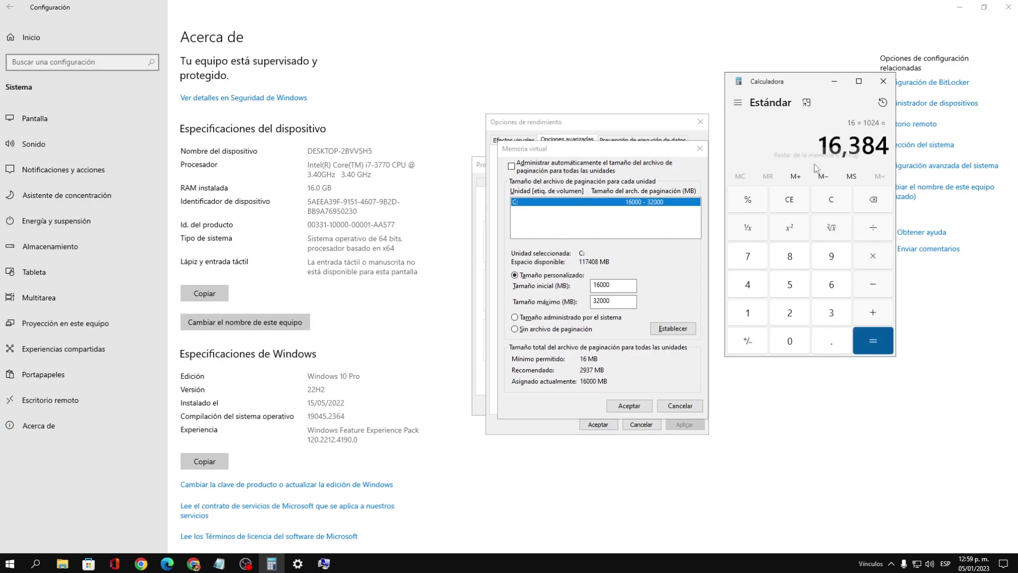
{"action": "left_click_drag", "start_coordinate": [819, 156], "coordinate": [885, 149]}
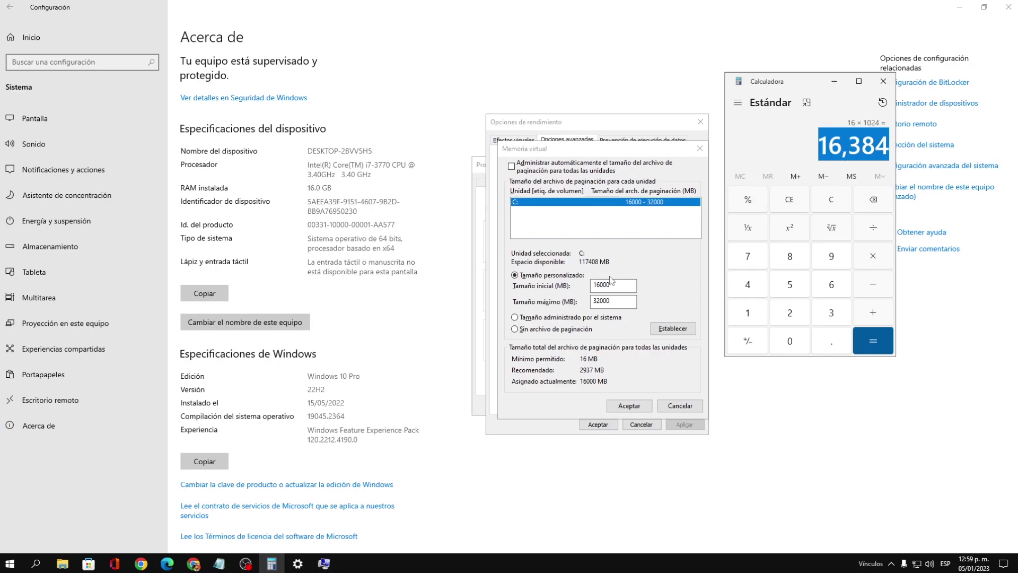
- Change C:'s maximum paging file size from 32000 to 16348 MB, set it, and confirm
{"action": "left_click", "coordinate": [610, 300]}
{"action": "double_click", "coordinate": [610, 301]}
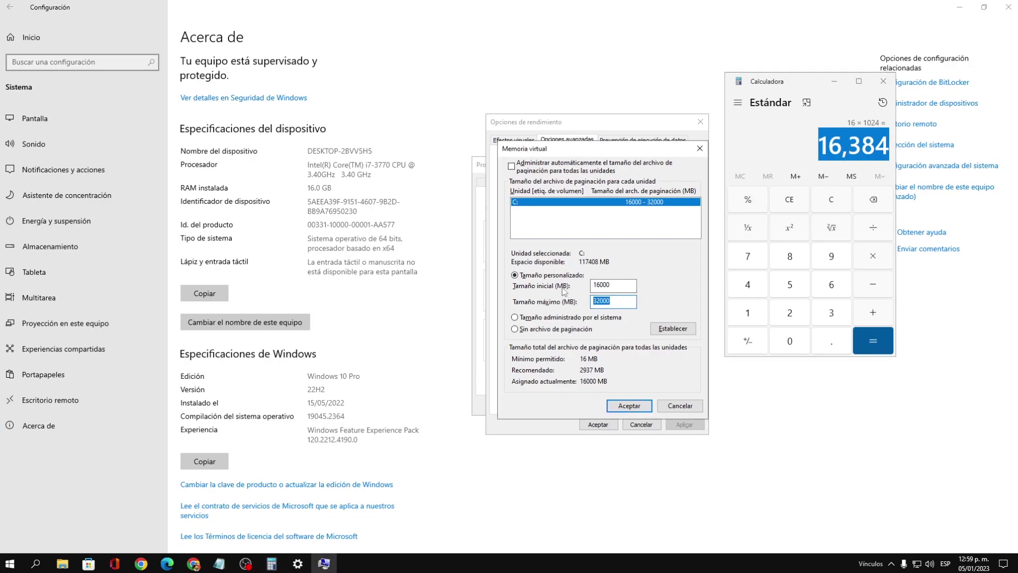
{"action": "type", "text": "1"}
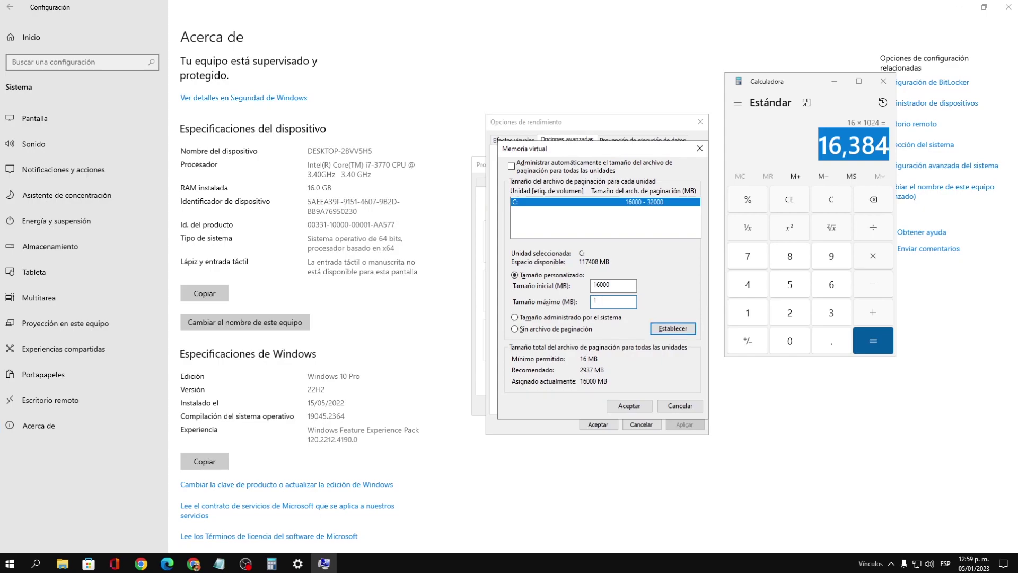
{"action": "type", "text": "6348"}
{"action": "left_click", "coordinate": [680, 334]}
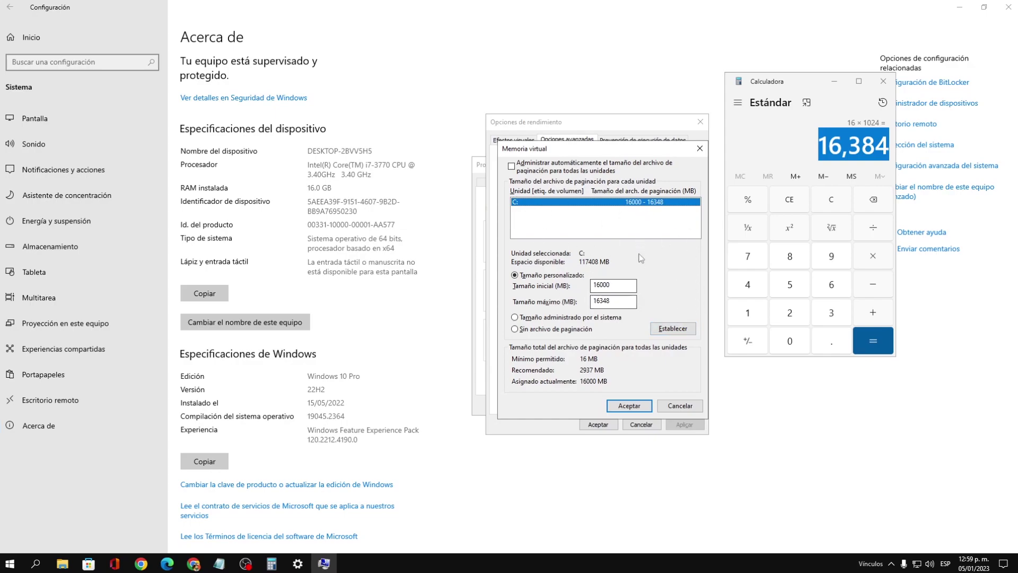
{"action": "left_click", "coordinate": [627, 405]}
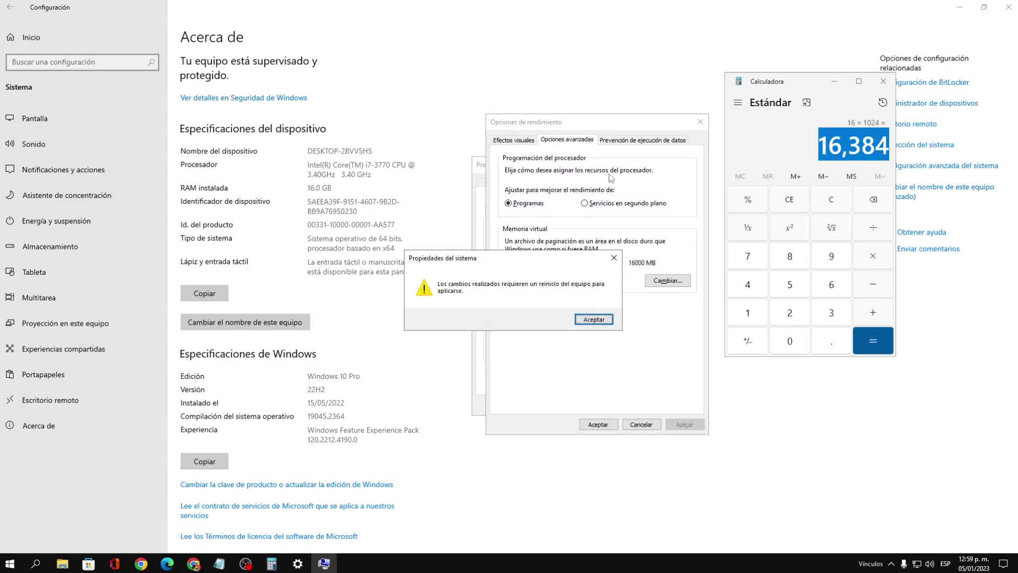
- Dismiss the restart-required notice and reopen the virtual memory settings
{"action": "left_click_drag", "start_coordinate": [503, 267], "coordinate": [549, 257]}
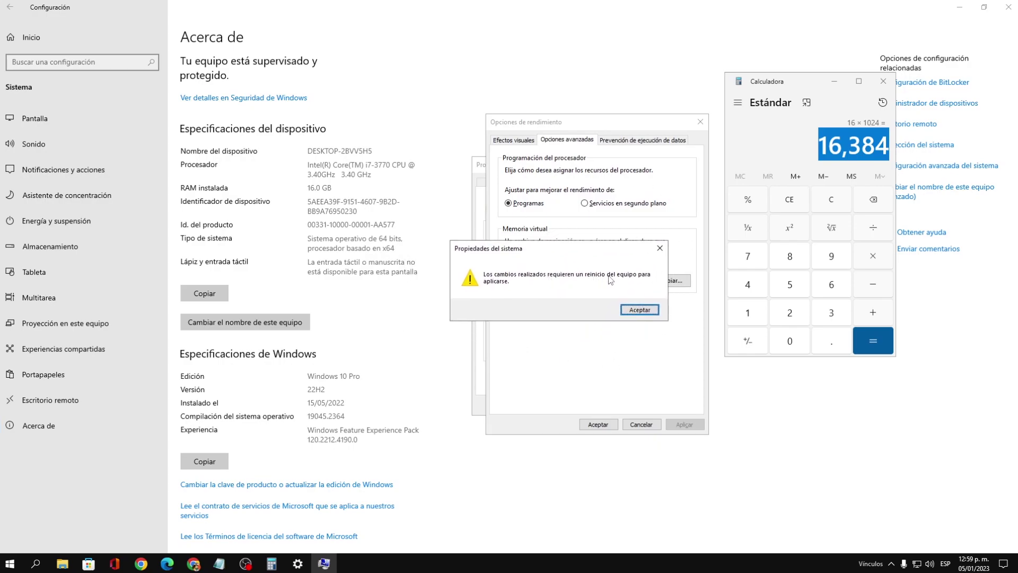
{"action": "left_click", "coordinate": [637, 312]}
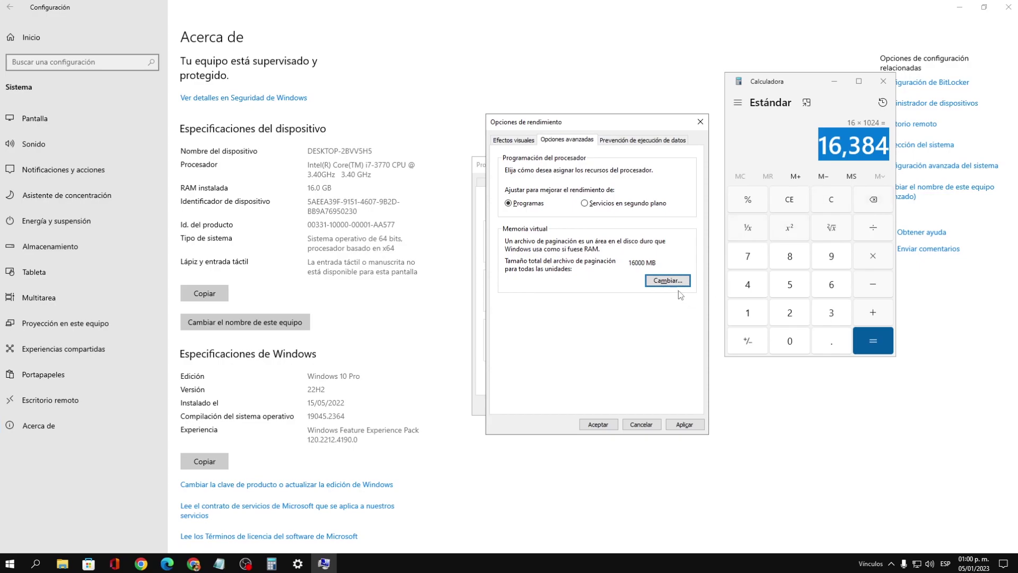
{"action": "left_click", "coordinate": [667, 281]}
{"action": "left_click_drag", "start_coordinate": [610, 285], "coordinate": [593, 289]}
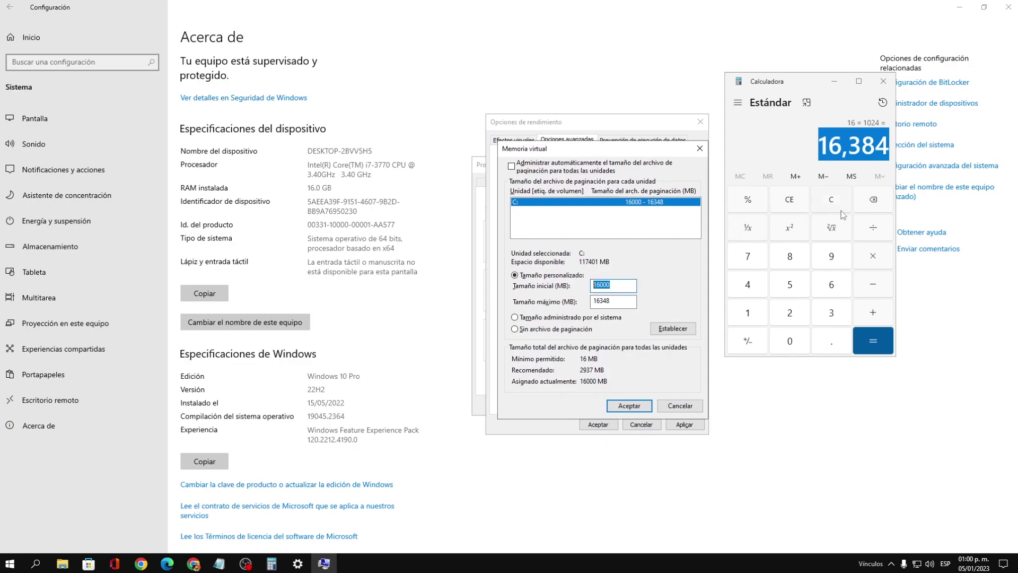
{"action": "left_click", "coordinate": [835, 157]}
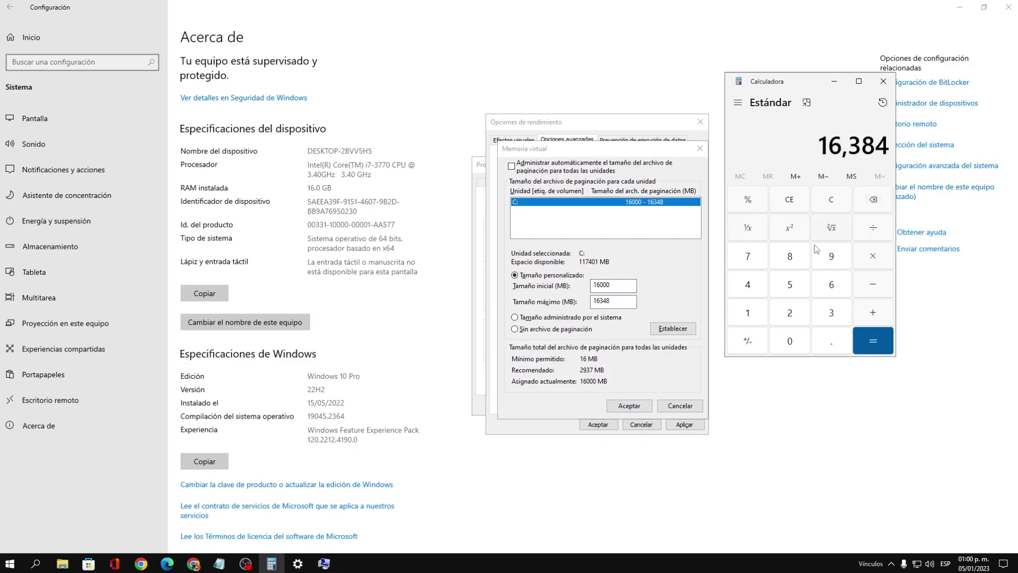
{"action": "left_click", "coordinate": [794, 264]}
{"action": "left_click", "coordinate": [891, 265]}
{"action": "left_click", "coordinate": [747, 313]}
{"action": "left_click", "coordinate": [789, 341]}
{"action": "left_click", "coordinate": [790, 312]}
{"action": "left_click", "coordinate": [747, 284]}
{"action": "left_click", "coordinate": [889, 338]}
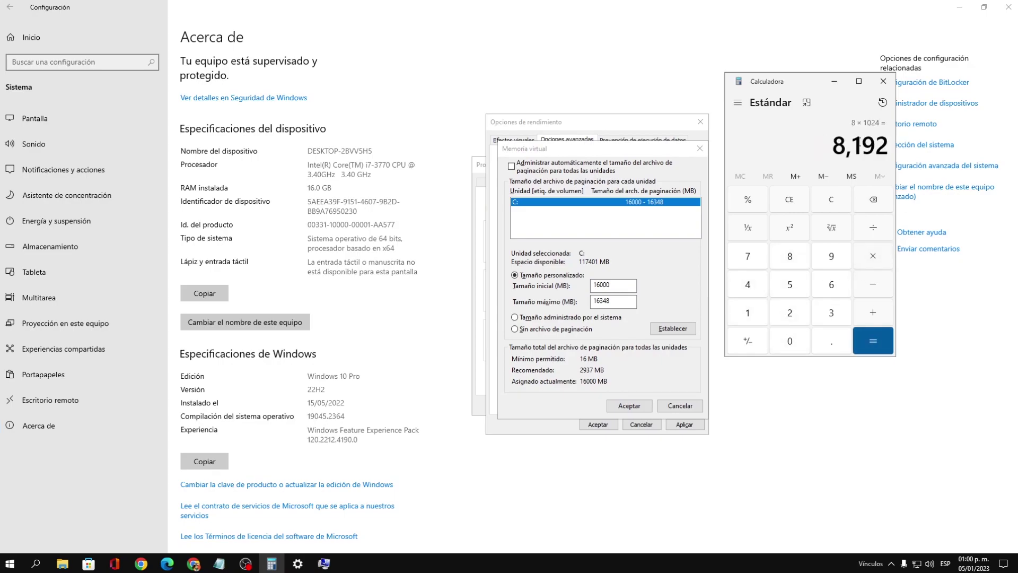
{"action": "left_click_drag", "start_coordinate": [832, 152], "coordinate": [890, 149]}
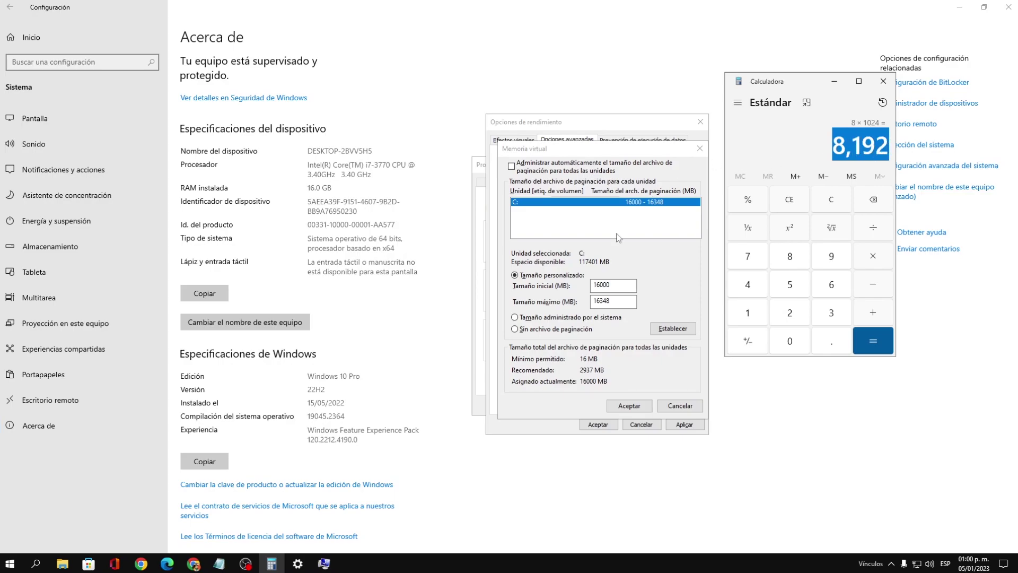
{"action": "left_click", "coordinate": [610, 302]}
{"action": "double_click", "coordinate": [610, 302]}
{"action": "left_click", "coordinate": [613, 300]}
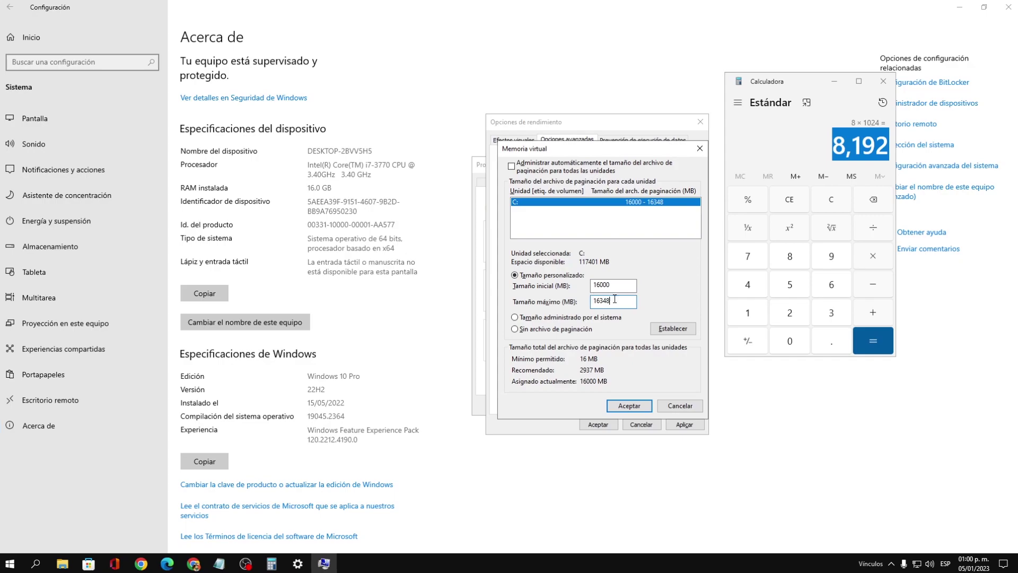
{"action": "left_click_drag", "start_coordinate": [610, 301], "coordinate": [598, 302]}
{"action": "left_click", "coordinate": [847, 218]}
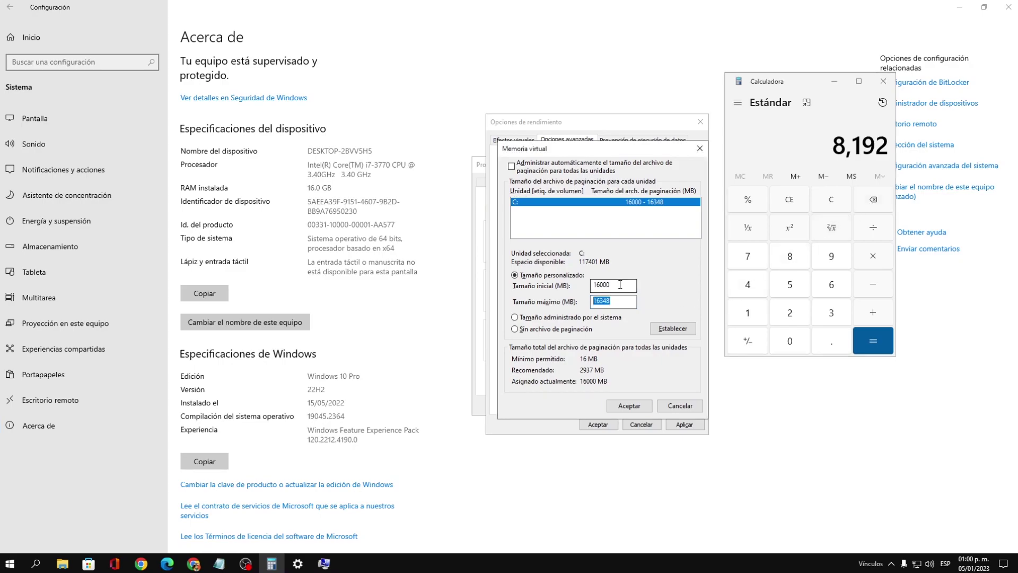
{"action": "left_click_drag", "start_coordinate": [620, 285], "coordinate": [581, 283]}
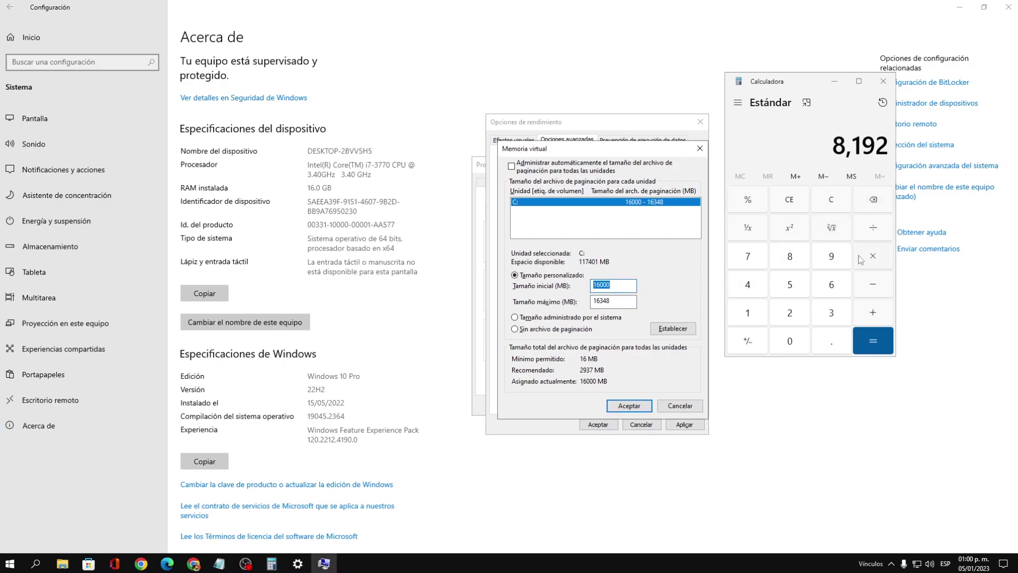
{"action": "left_click", "coordinate": [748, 291]}
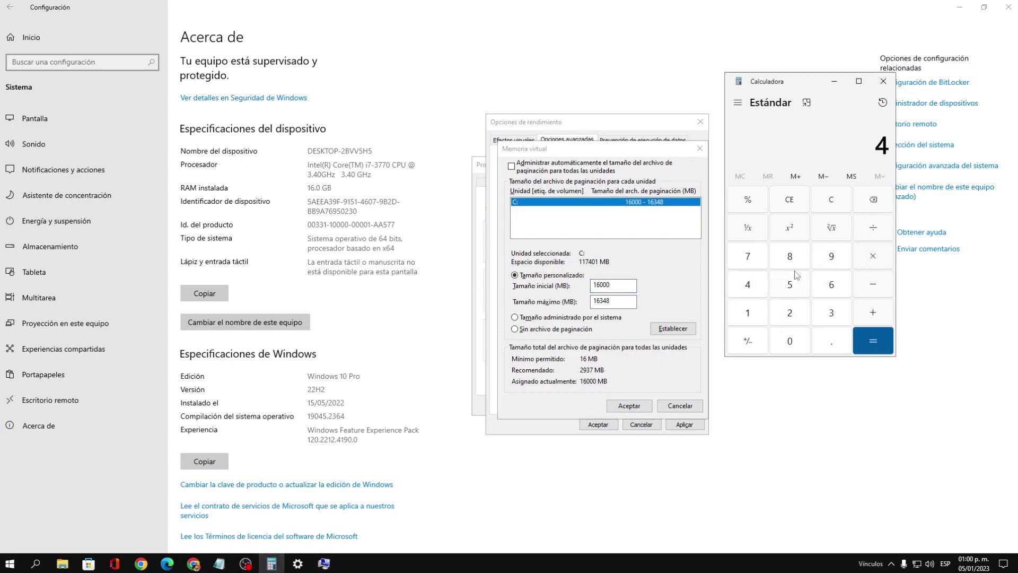
{"action": "left_click", "coordinate": [864, 261]}
{"action": "left_click", "coordinate": [757, 318]}
{"action": "left_click", "coordinate": [783, 339]}
{"action": "left_click", "coordinate": [789, 312]}
{"action": "left_click", "coordinate": [748, 285]}
{"action": "left_click", "coordinate": [871, 342]}
{"action": "left_click_drag", "start_coordinate": [617, 302], "coordinate": [588, 302]}
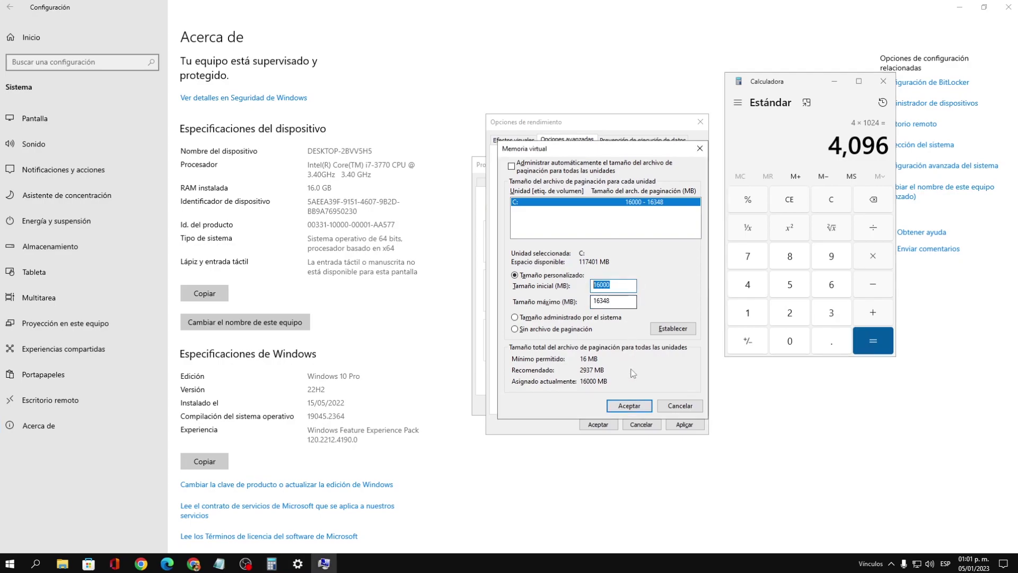
{"action": "left_click", "coordinate": [629, 406]}
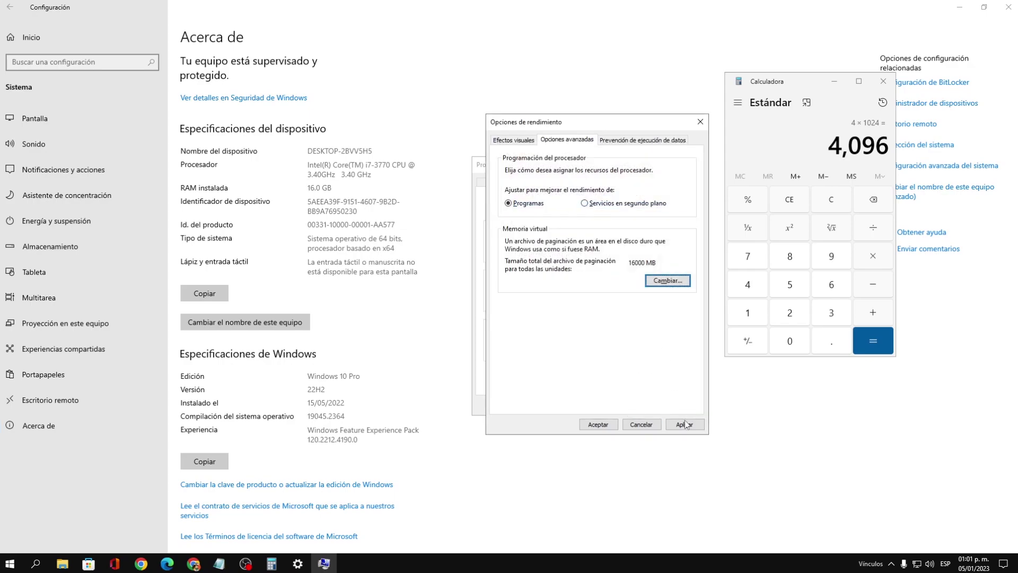